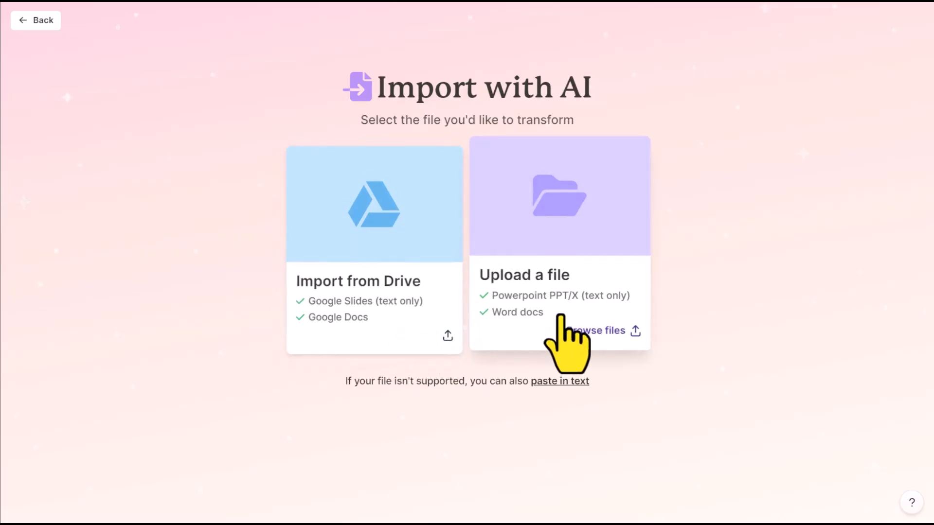
Generate a presentation outline from the copied prompt about entrepreneurs overcoming feeling overwhelmed by simplifying their to-do list.
left_click(35, 20)
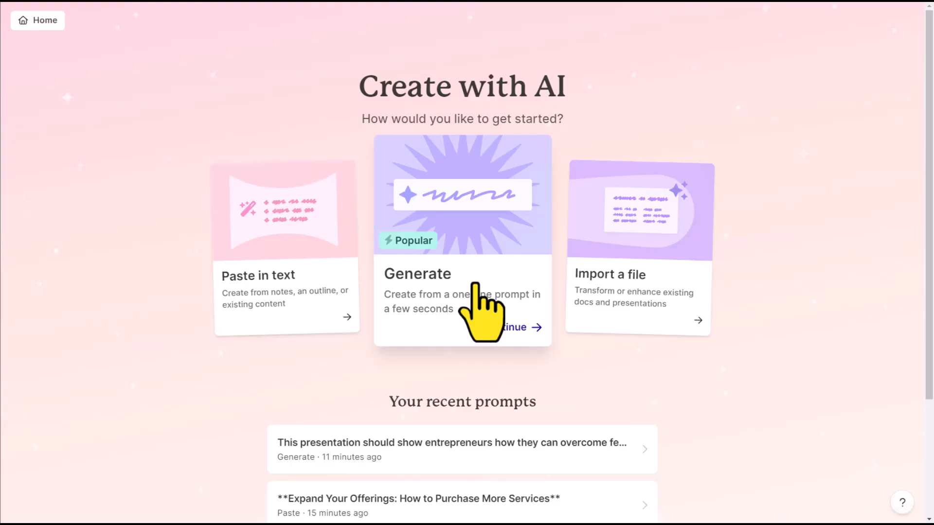
left_click(463, 258)
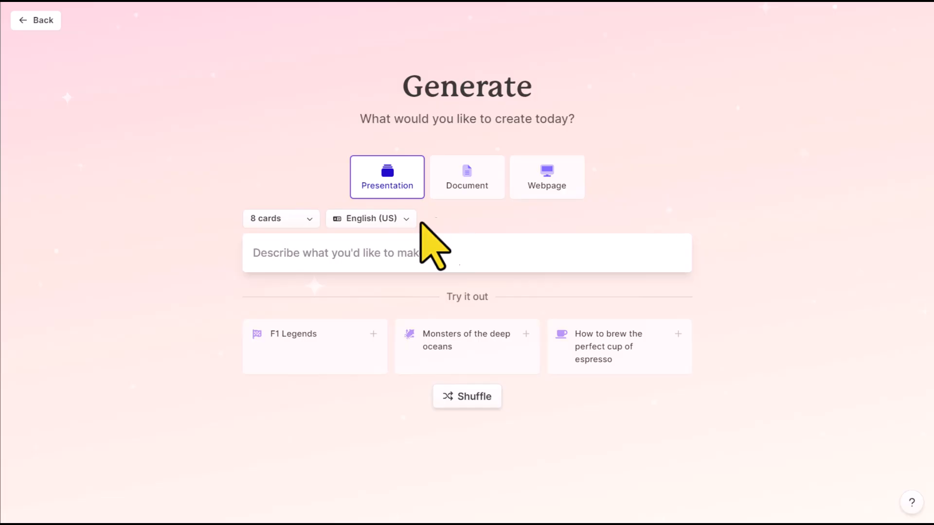
left_click(327, 265)
key("ctrl+v")
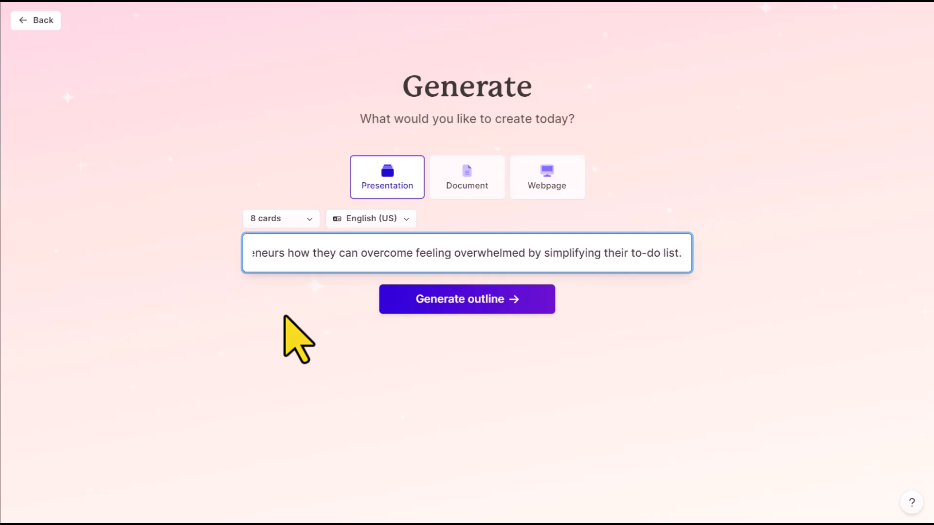
left_click(183, 261)
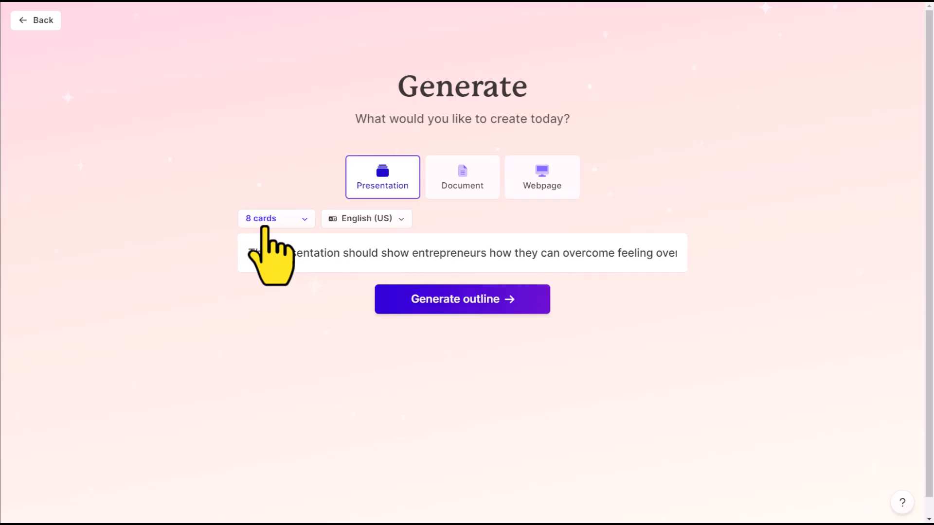
left_click(471, 307)
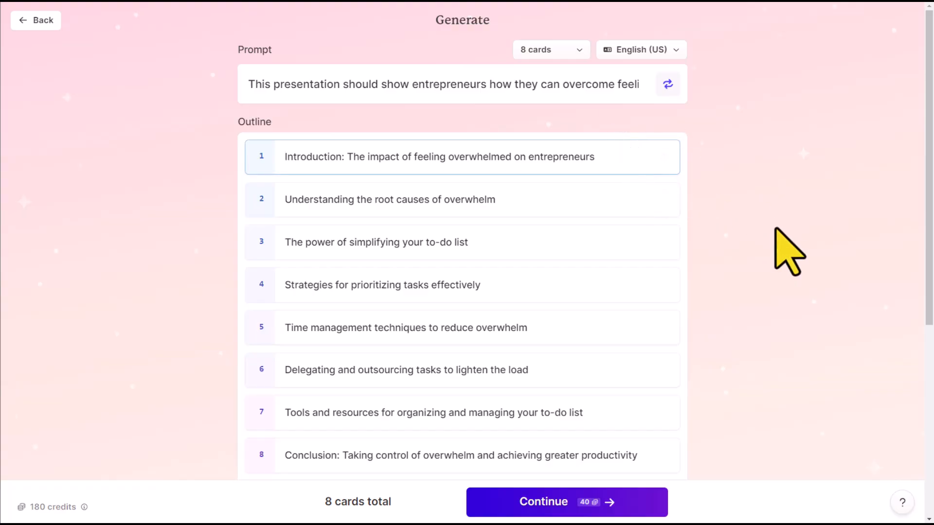
Reword outline card 5 as "Time management techniques to reduce stress" and move the "Tools and resources" card above the "Delegating and outsourcing" card.
scroll(788, 255, "down", 3)
scroll(788, 255, "up", 1)
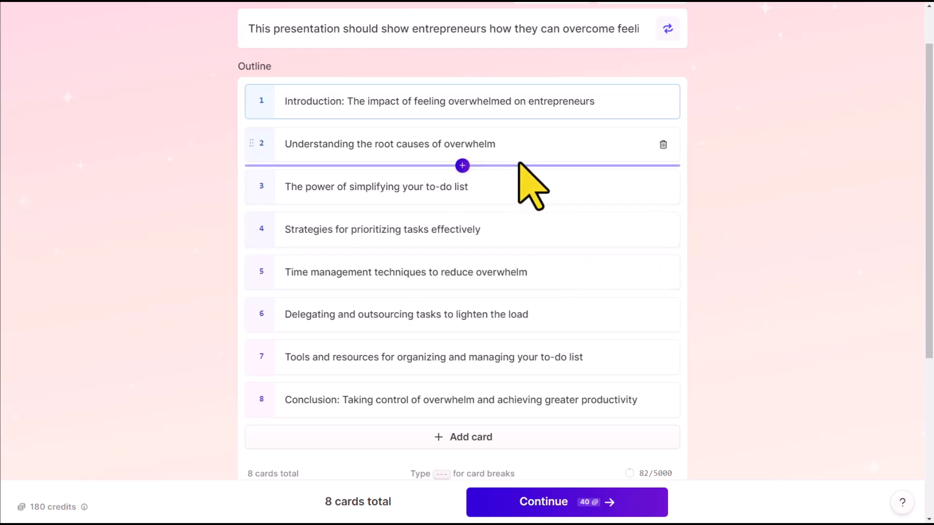
left_click(519, 147)
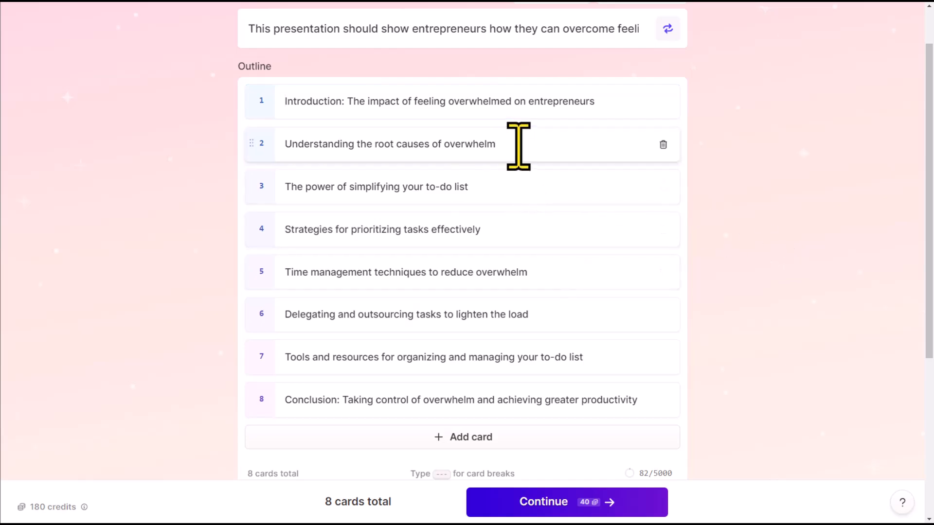
left_click(540, 275)
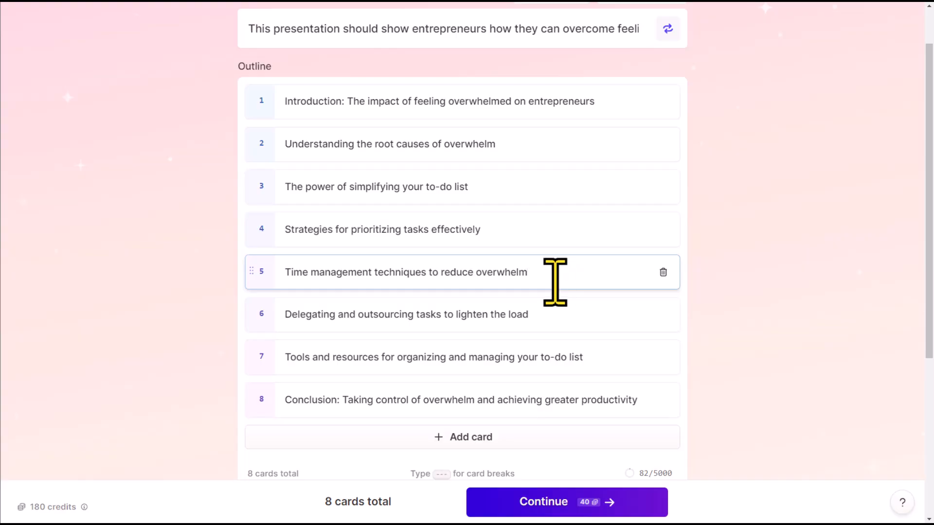
key("BackSpace")
key("BackSpace")
key("BackSpace")
key("BackSpace")
key("BackSpace")
key("BackSpace")
key("BackSpace")
key("BackSpace")
key("BackSpace")
type("stress")
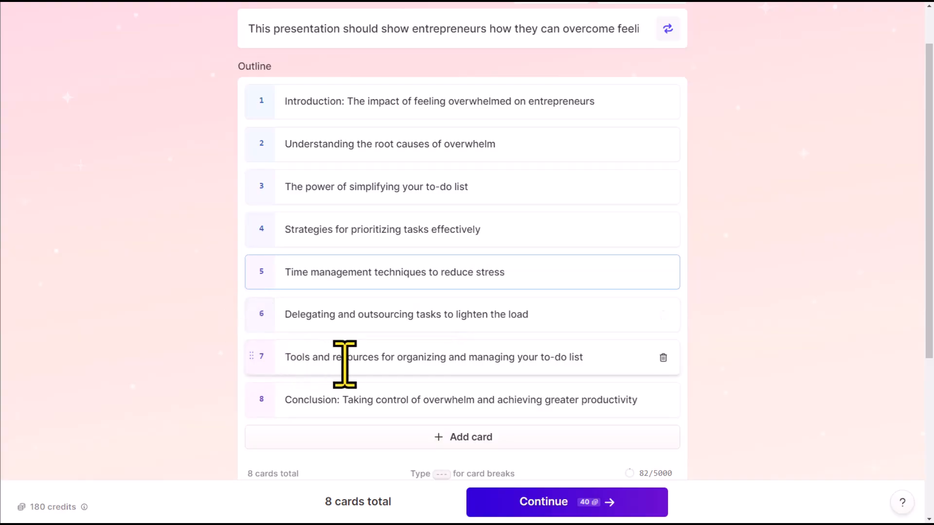
left_click_drag(251, 358, 260, 334)
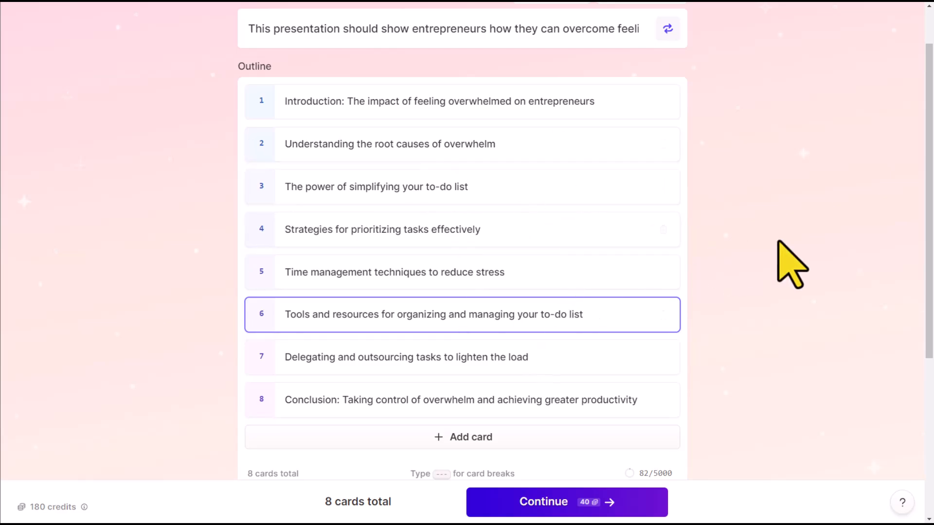
Set the image source to AI images and continue to the theme selection.
scroll(778, 243, "down", 5)
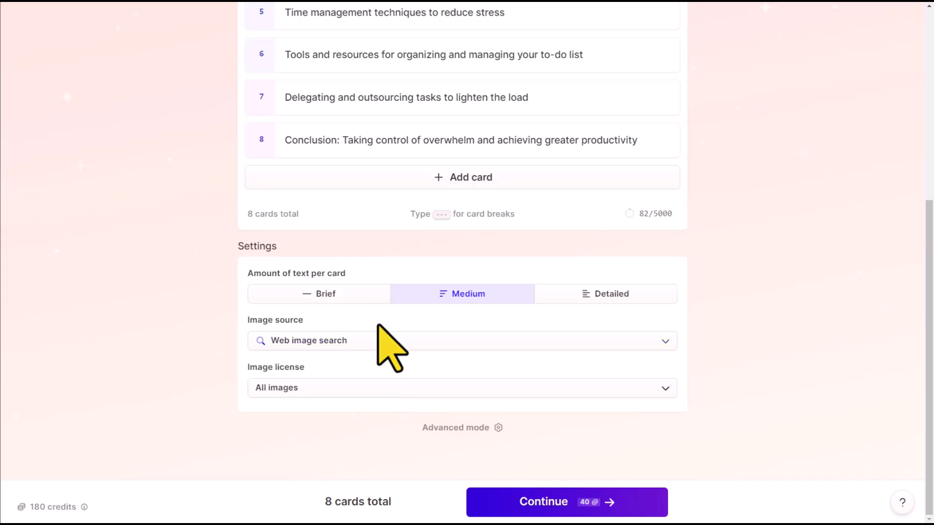
left_click(361, 344)
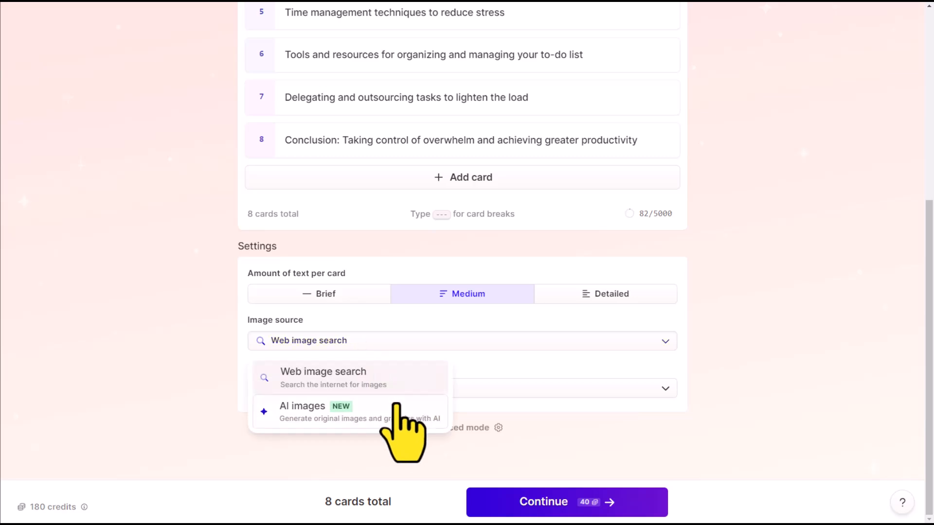
left_click(375, 418)
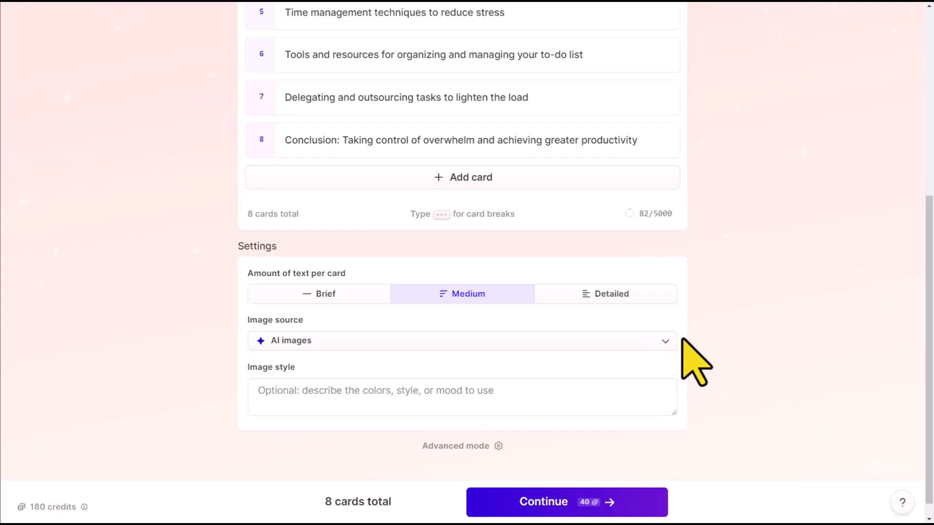
left_click(550, 506)
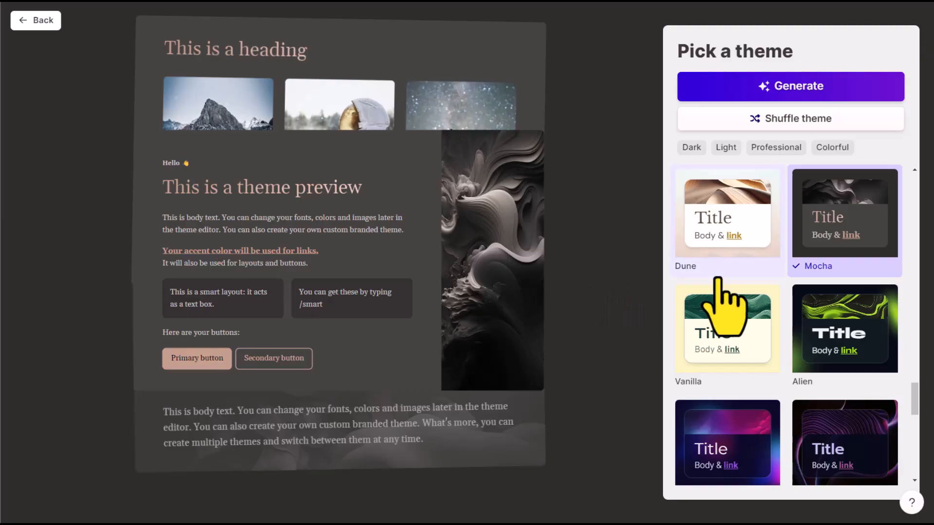
Browse the themes, shuffle them until Verdigris is selected, and generate the presentation with it.
scroll(723, 297, "down", 4)
scroll(718, 282, "down", 8)
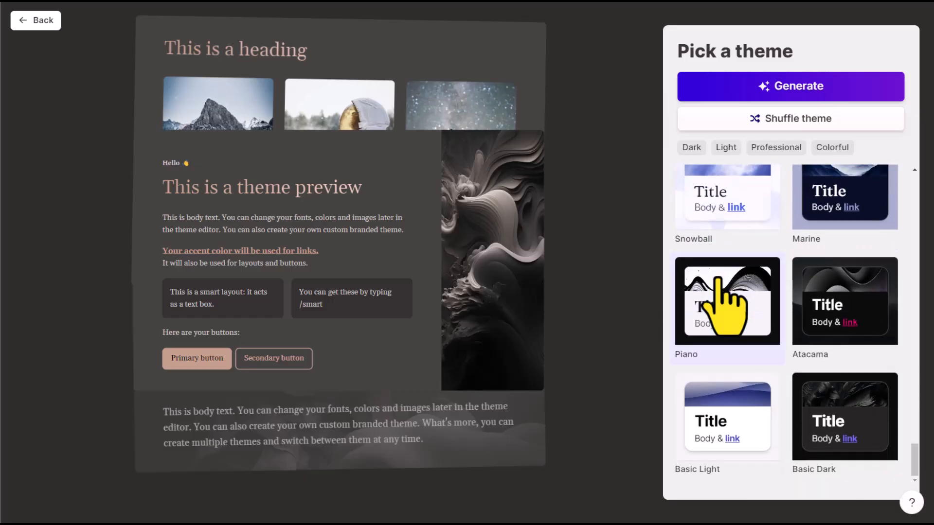
scroll(719, 281, "up", 10)
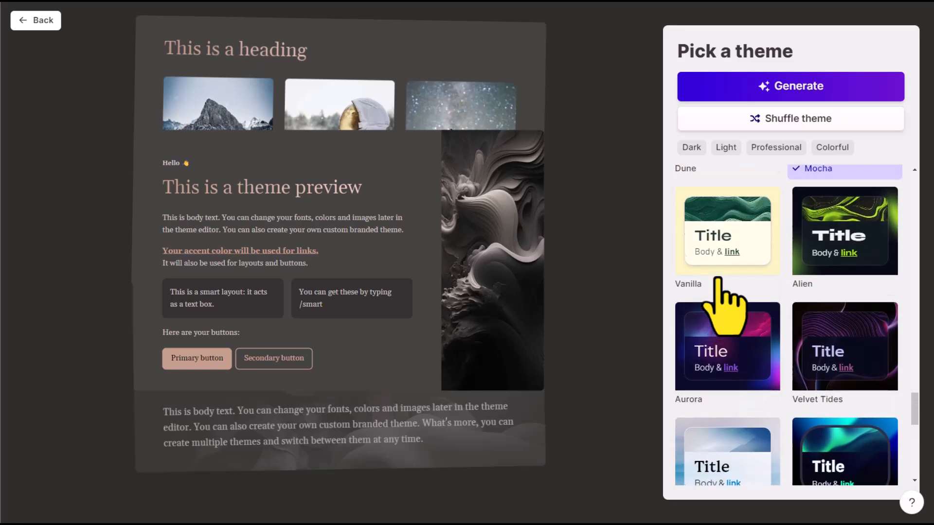
scroll(719, 281, "up", 10)
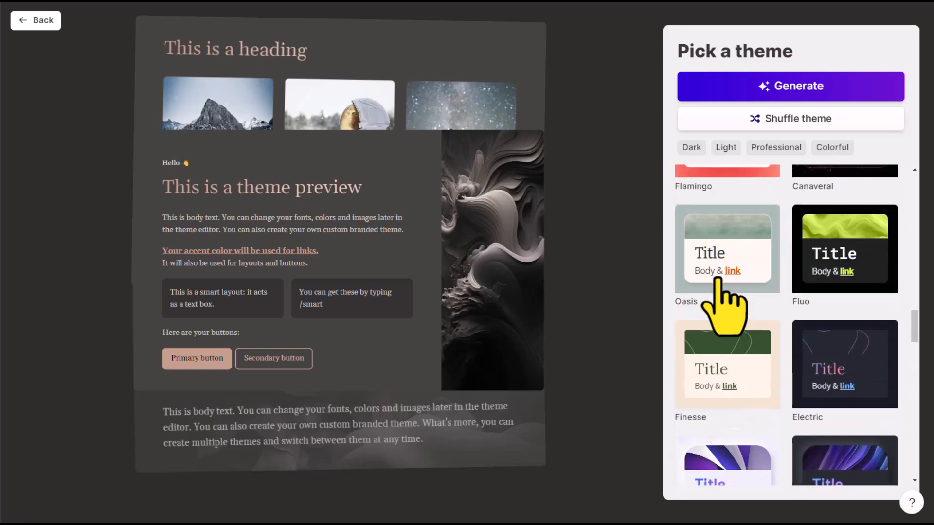
scroll(808, 292, "up", 5)
scroll(809, 292, "up", 8)
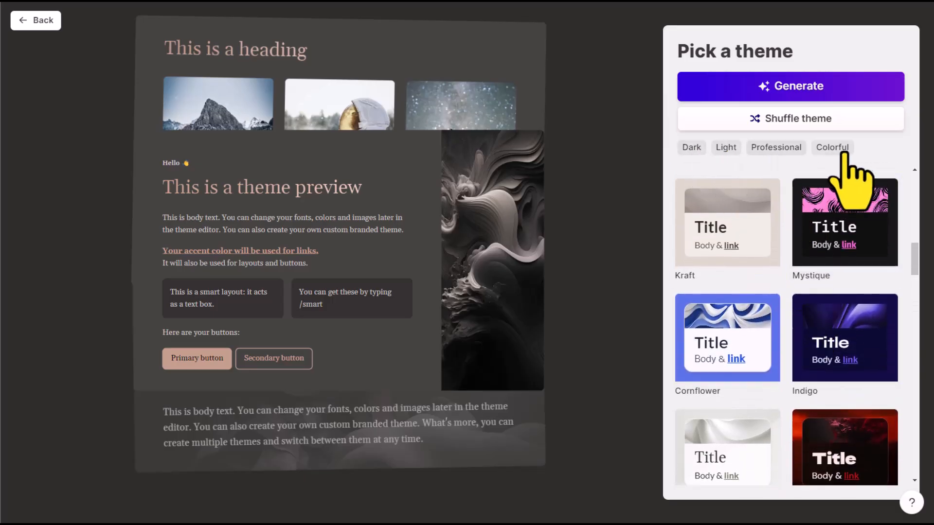
left_click(789, 122)
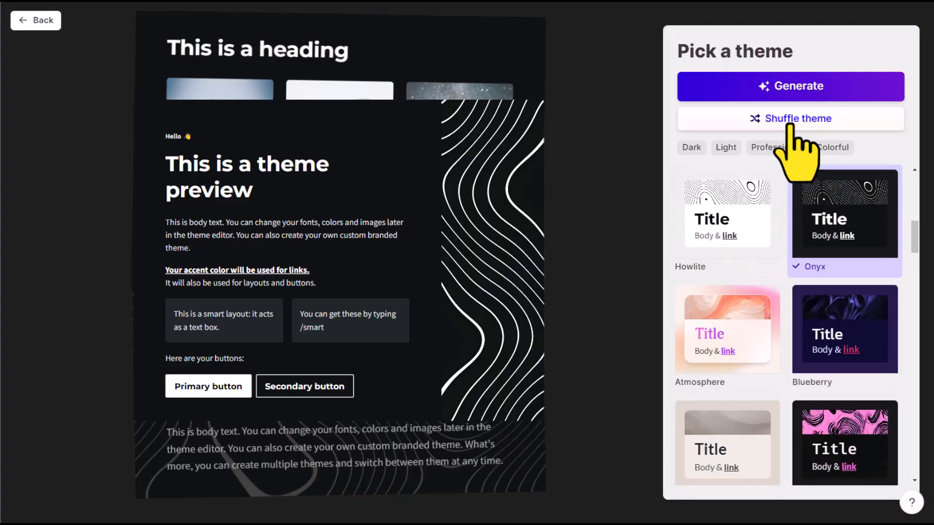
left_click(789, 123)
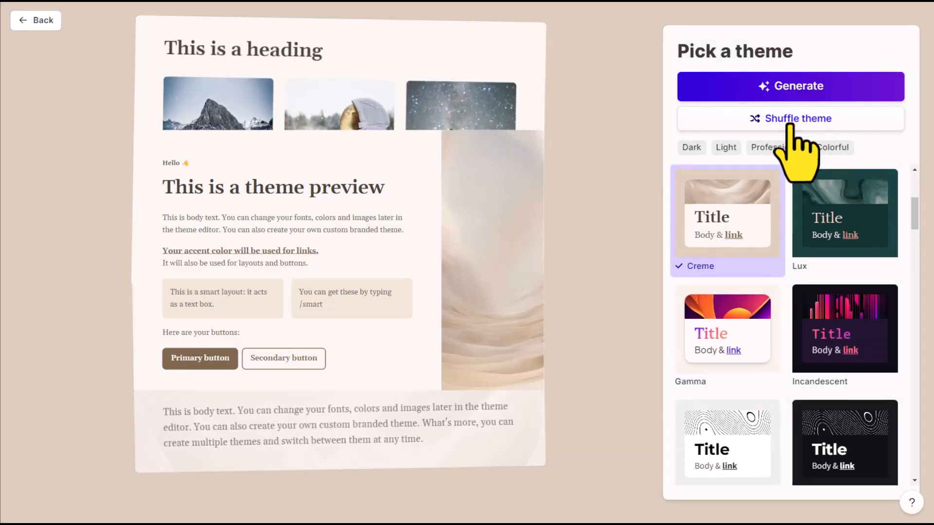
left_click(789, 122)
left_click(789, 122)
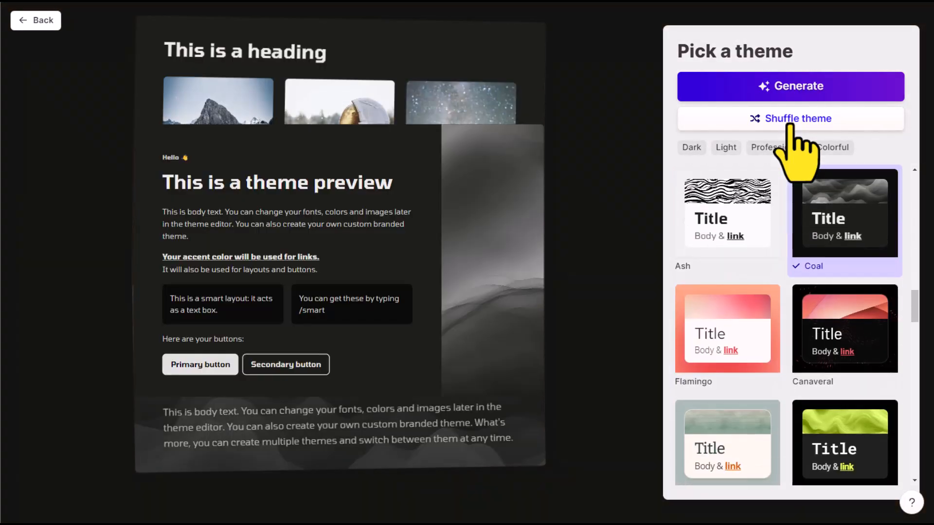
left_click(789, 123)
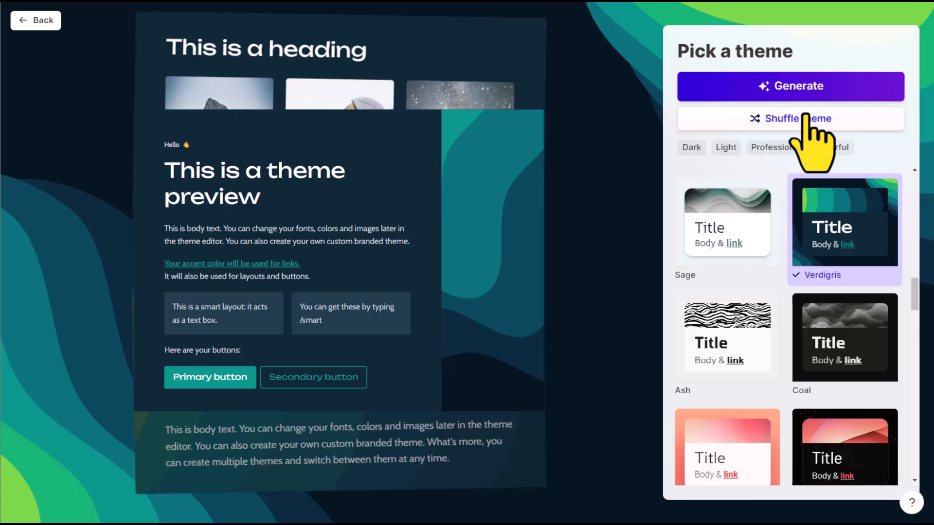
left_click(857, 92)
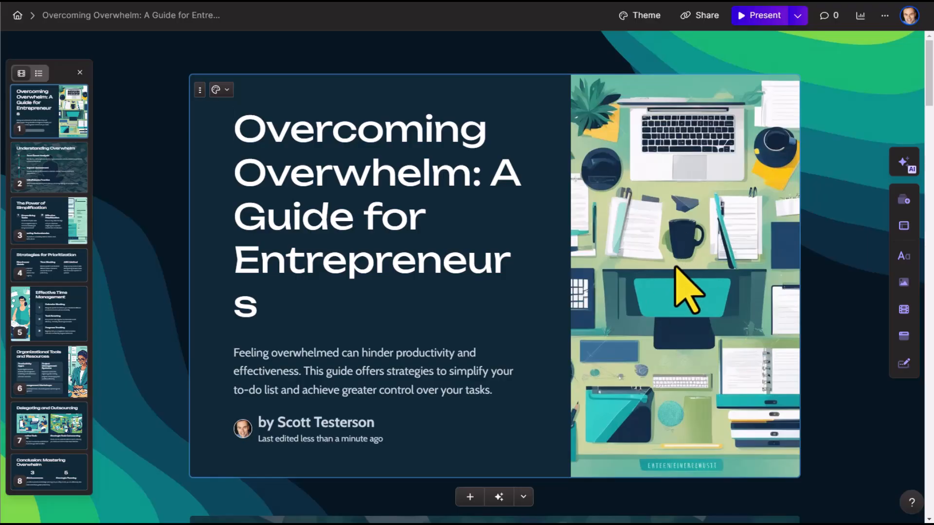
Look through the generated presentation's cards from the title card down to "Effective Time Management".
scroll(834, 323, "down", 8)
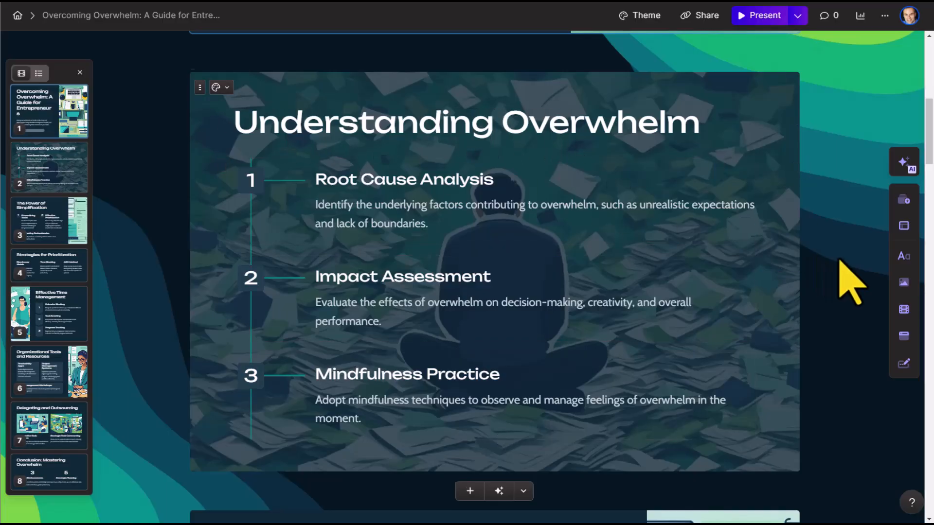
scroll(850, 282, "down", 5)
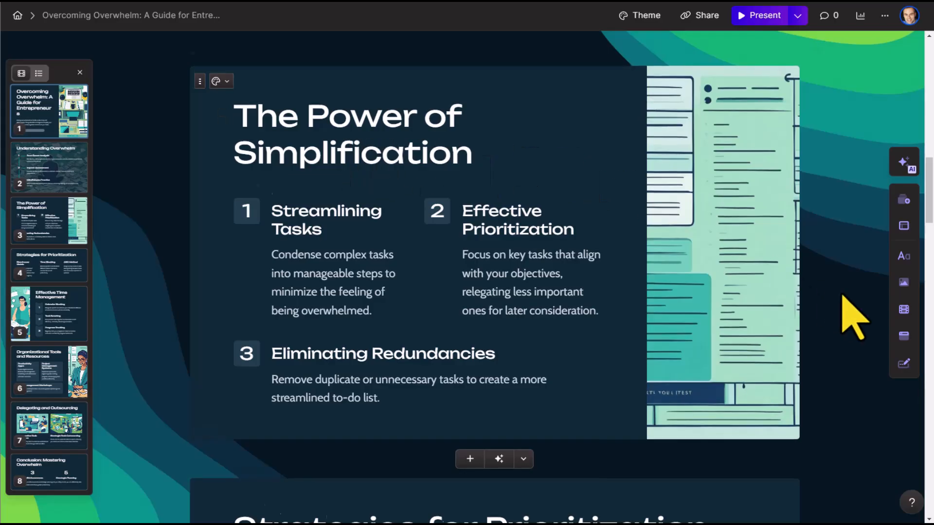
scroll(844, 297, "down", 10)
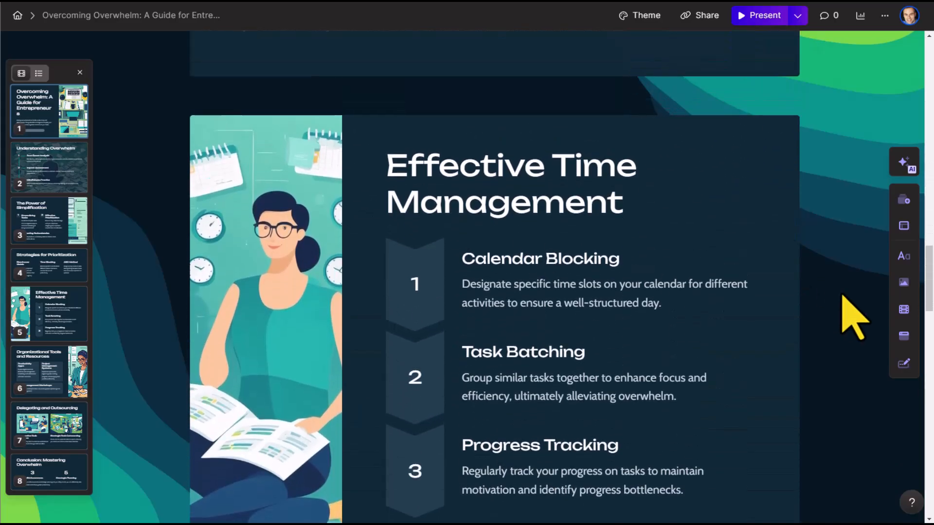